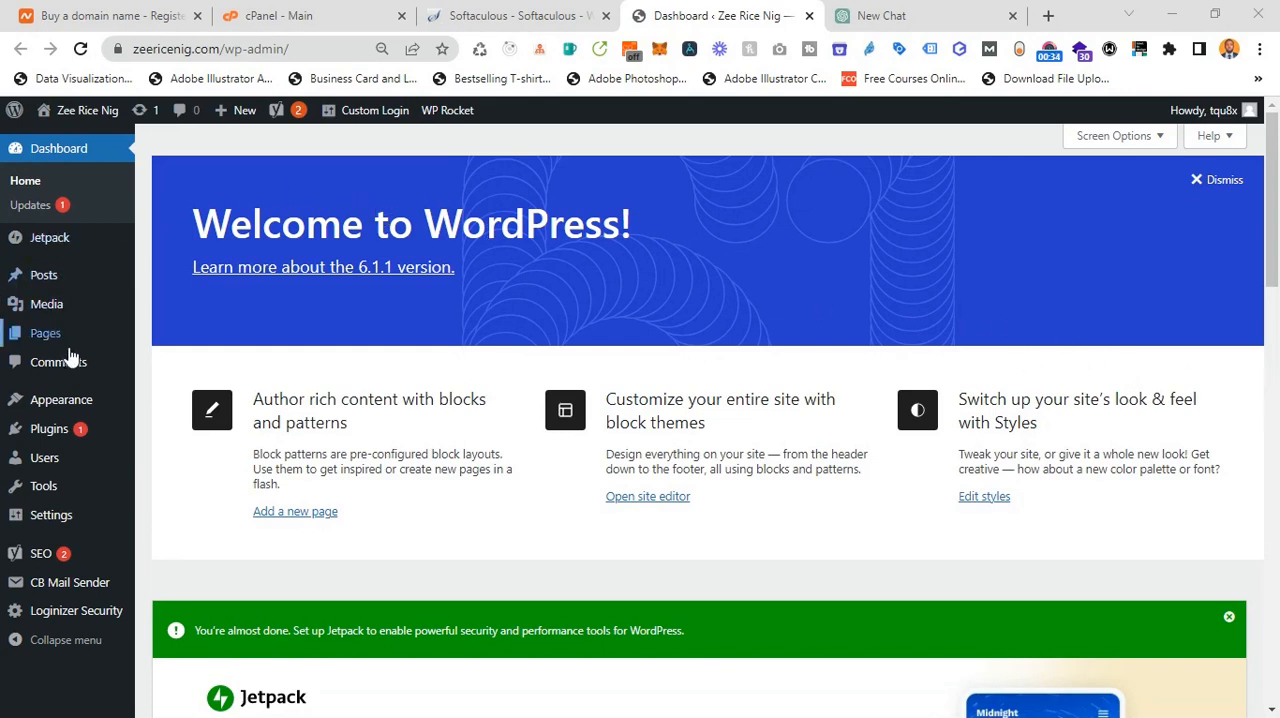
# Step: Go to the site's theme management, start adding a new theme, and browse the popular themes
pyautogui.moveTo(82, 410)
pyautogui.click(180, 404)
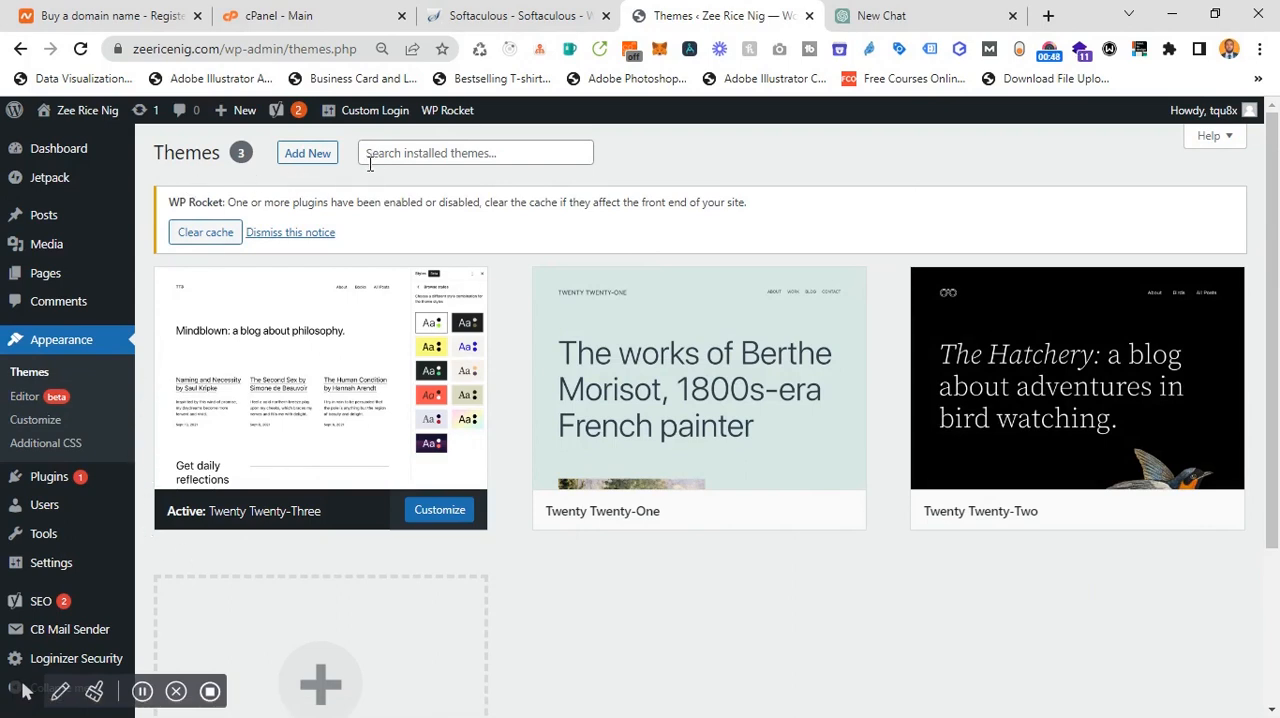
pyautogui.click(307, 160)
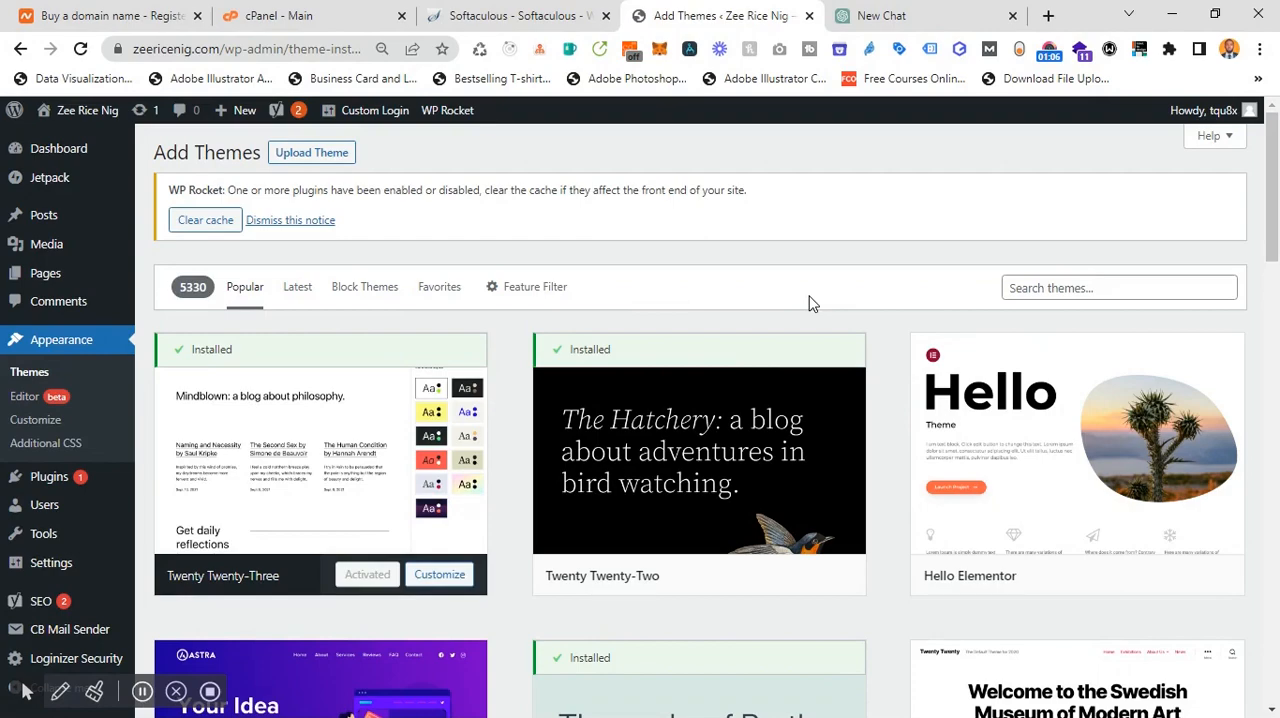
pyautogui.scroll(-5, 920, 458)
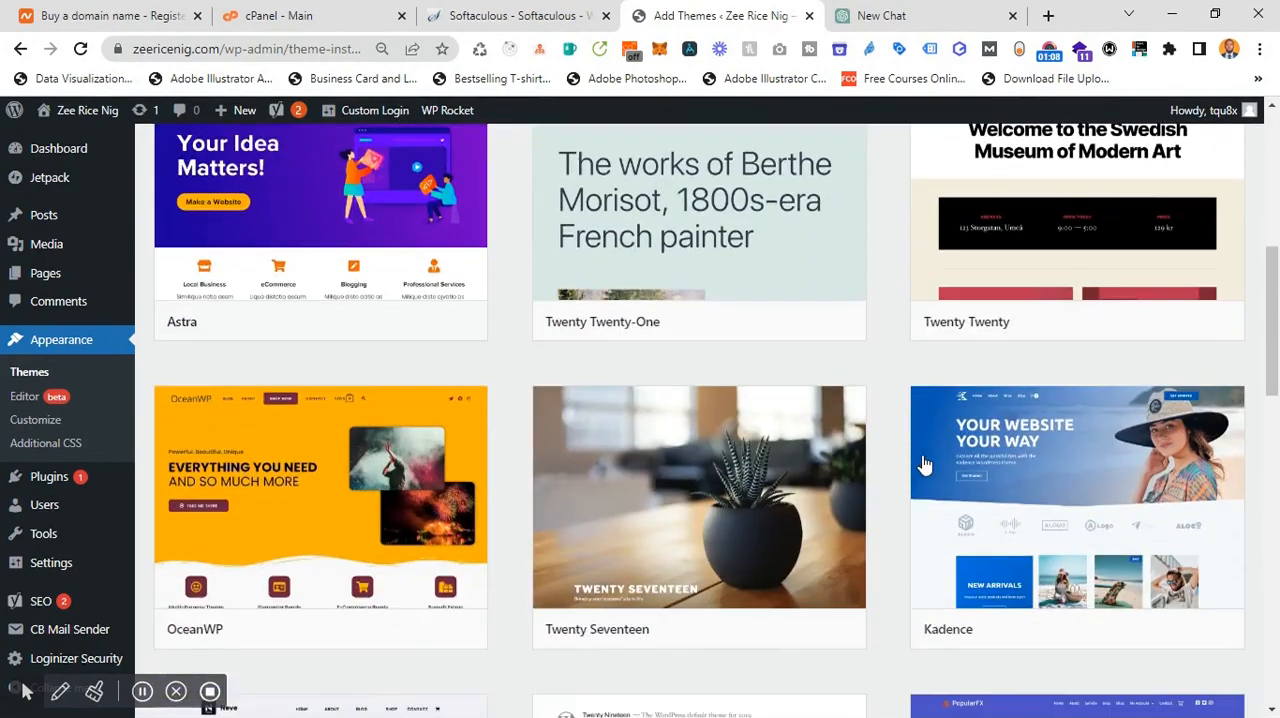
pyautogui.scroll(-3, 925, 465)
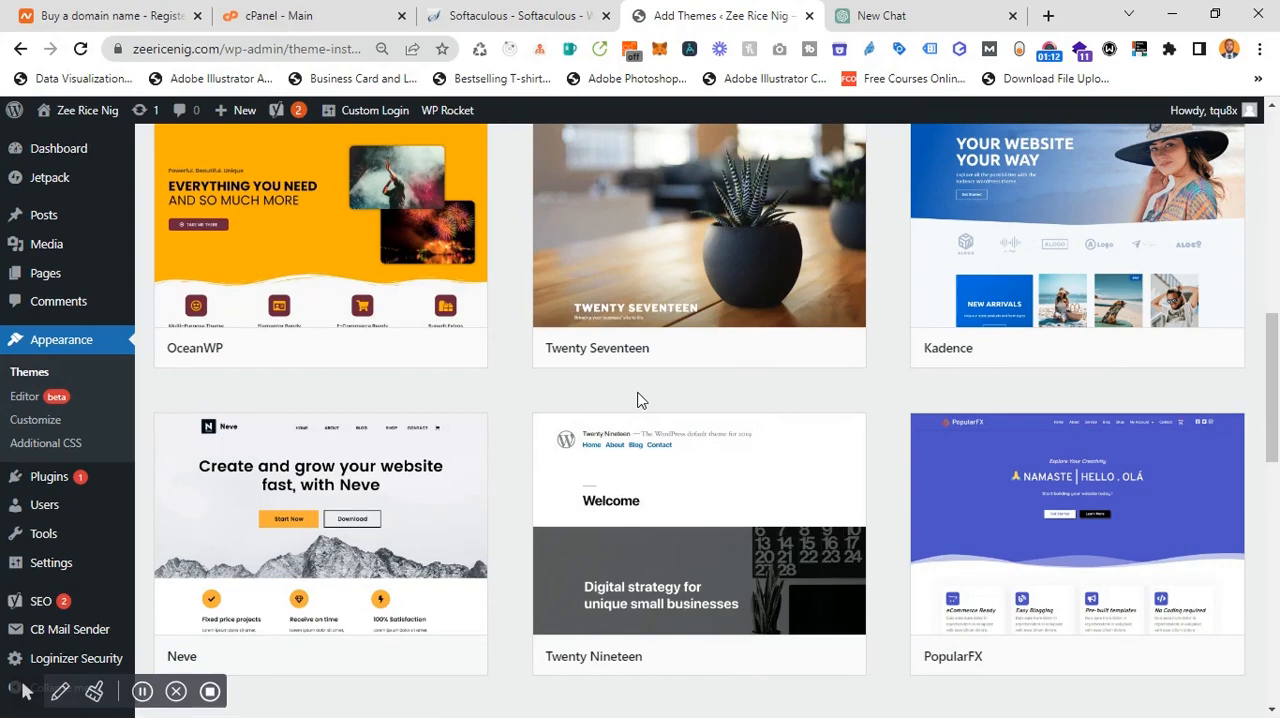
pyautogui.scroll(10, 640, 400)
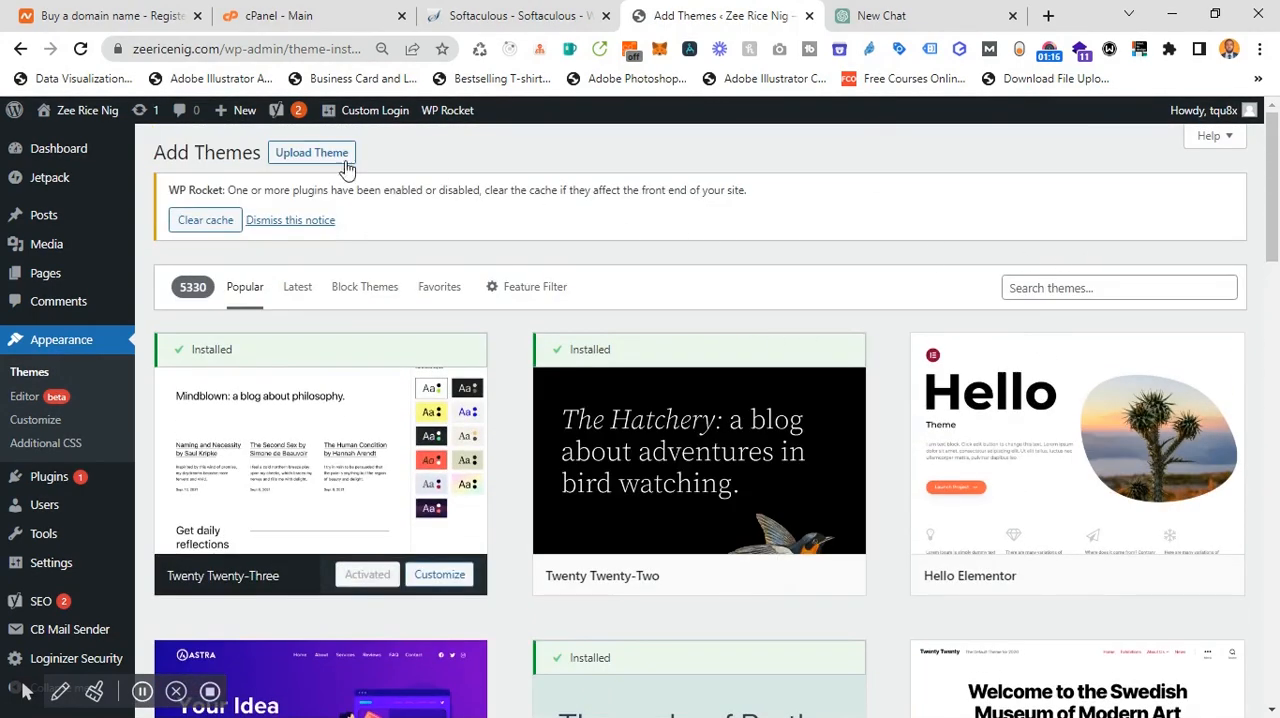
# Step: Upload the theme file front-multipurpose-business-wordpress-theme113.zip from the Desktop and install it
pyautogui.click(285, 155)
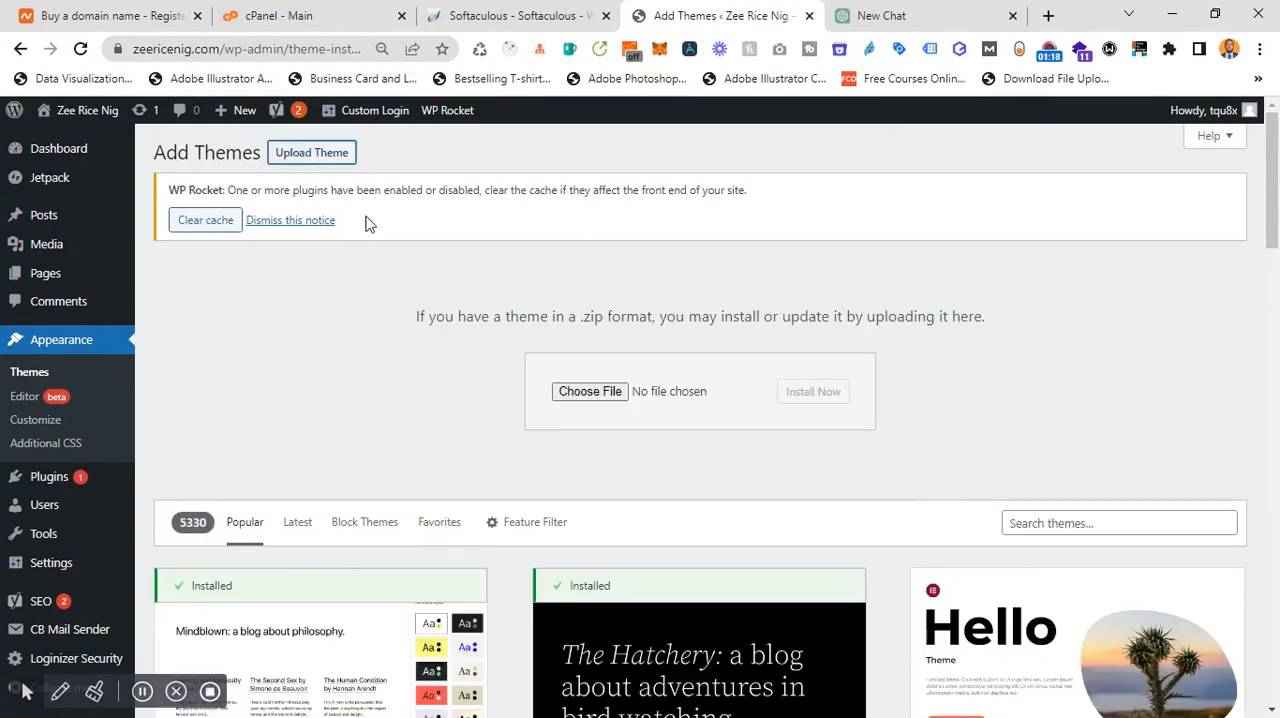
pyautogui.click(592, 392)
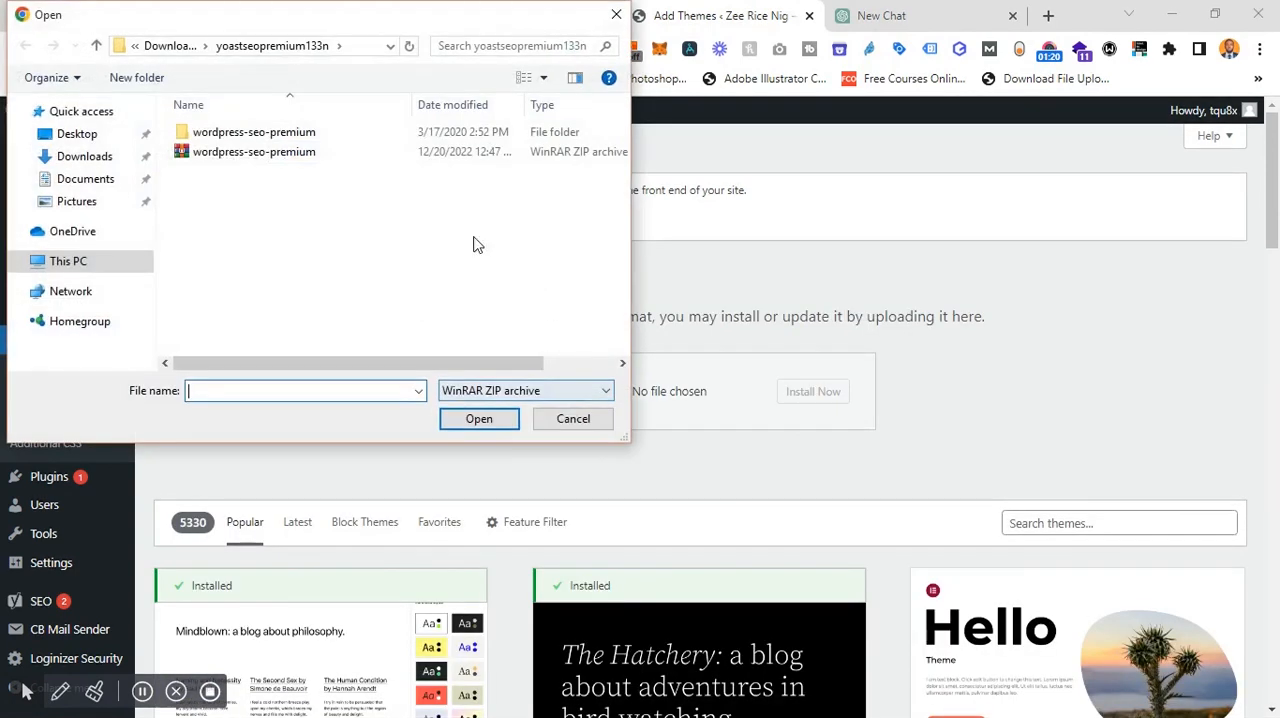
pyautogui.click(100, 160)
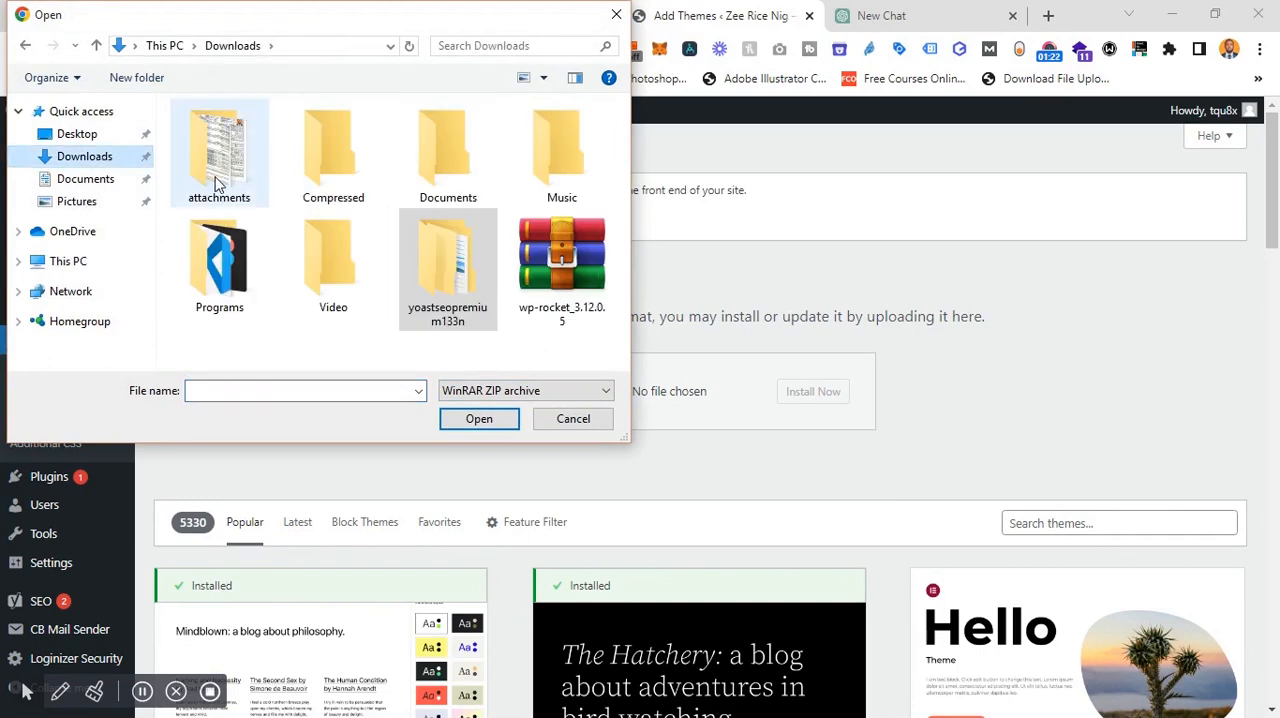
pyautogui.click(100, 141)
pyautogui.doubleClick(274, 131)
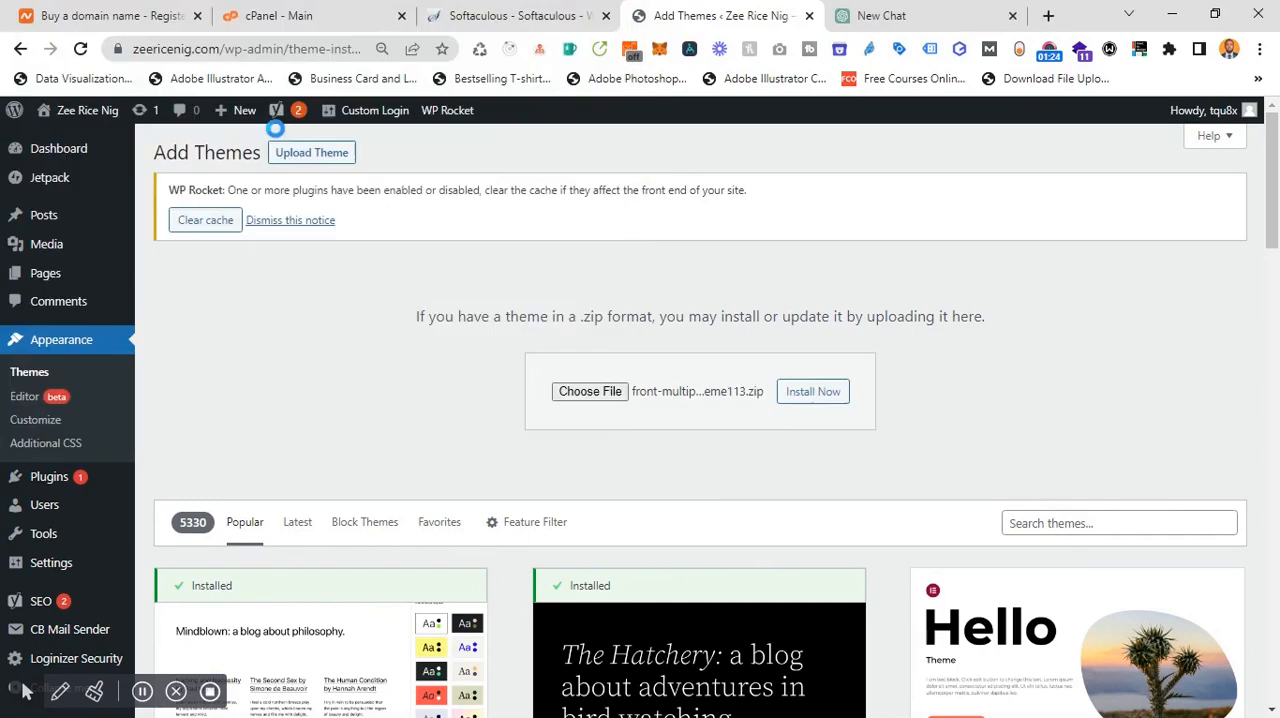
pyautogui.click(824, 412)
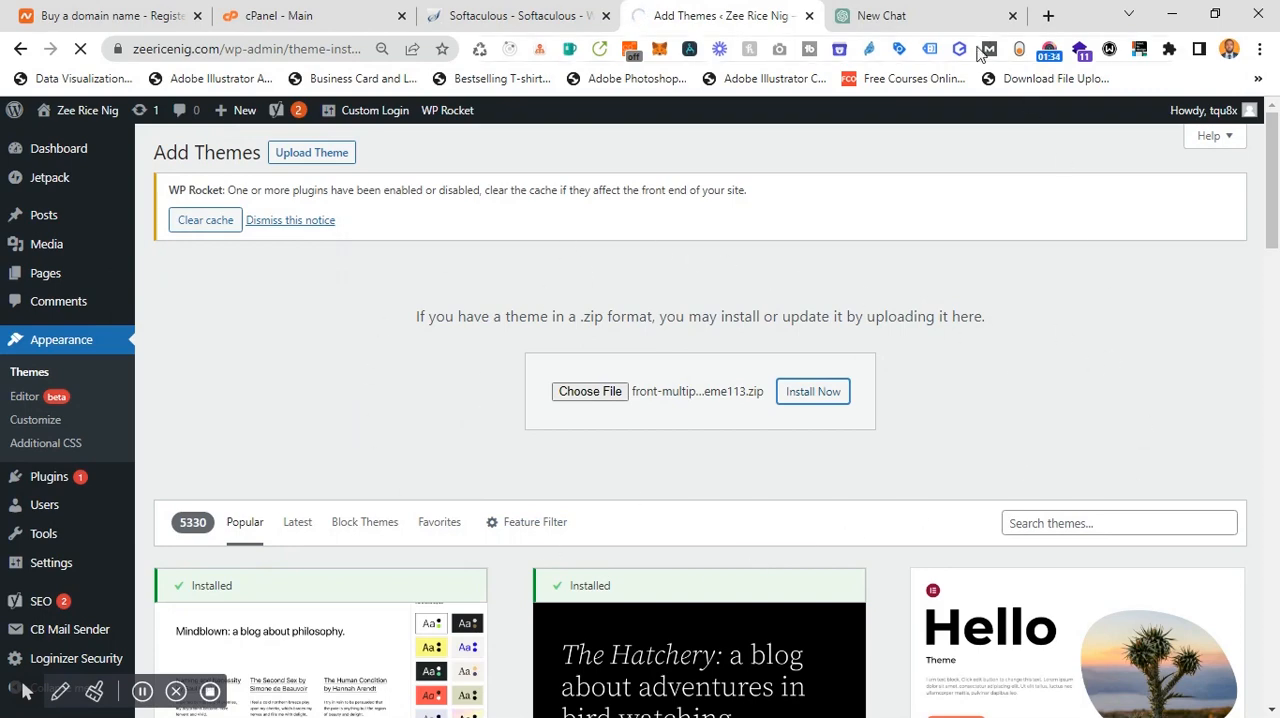
# Step: Open themeforest.net in a new browser tab and place that tab directly after the Add Themes tab
pyautogui.click(1047, 15)
pyautogui.write('the')
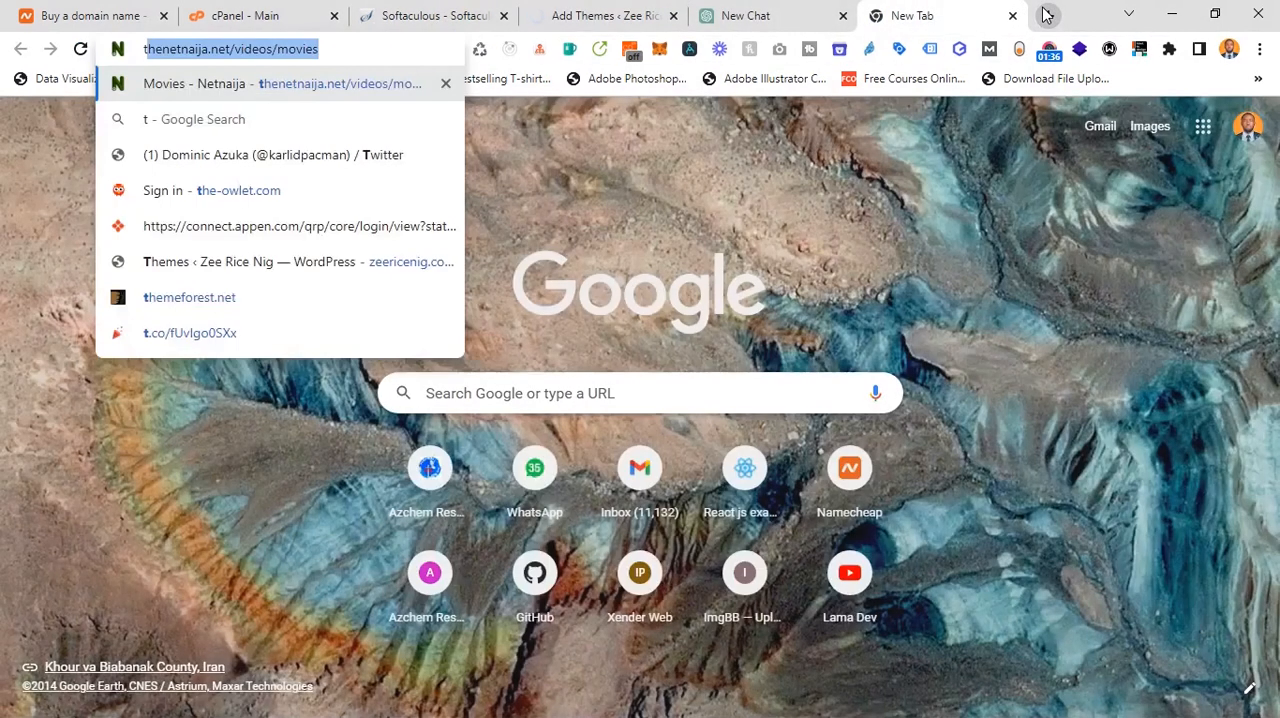
pyautogui.write('me')
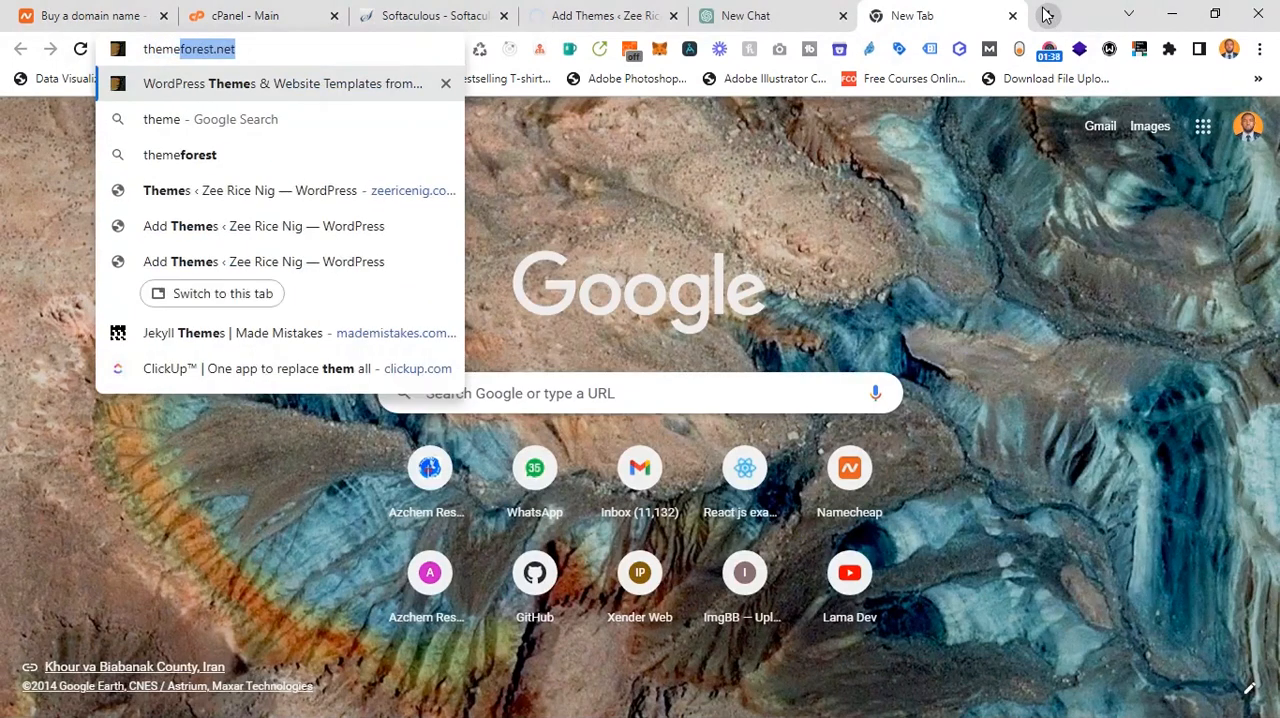
pyautogui.press('Return')
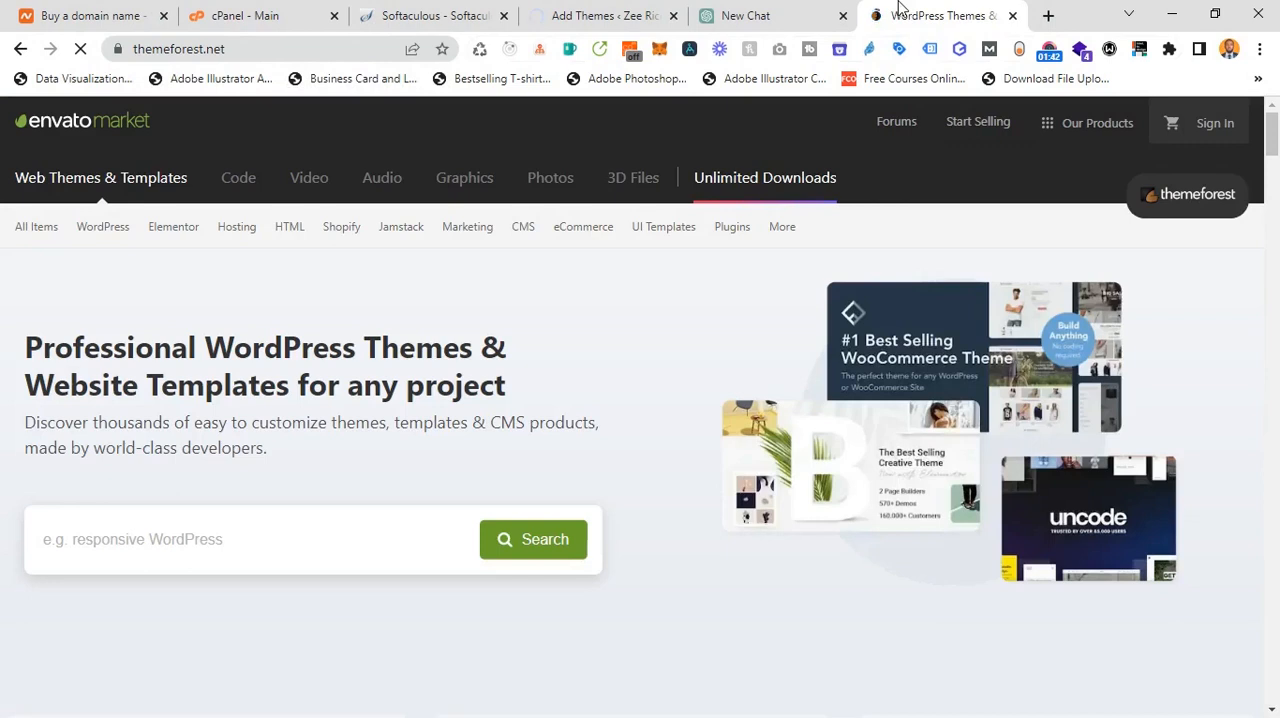
pyautogui.moveTo(900, 11); pyautogui.dragTo(750, 9)
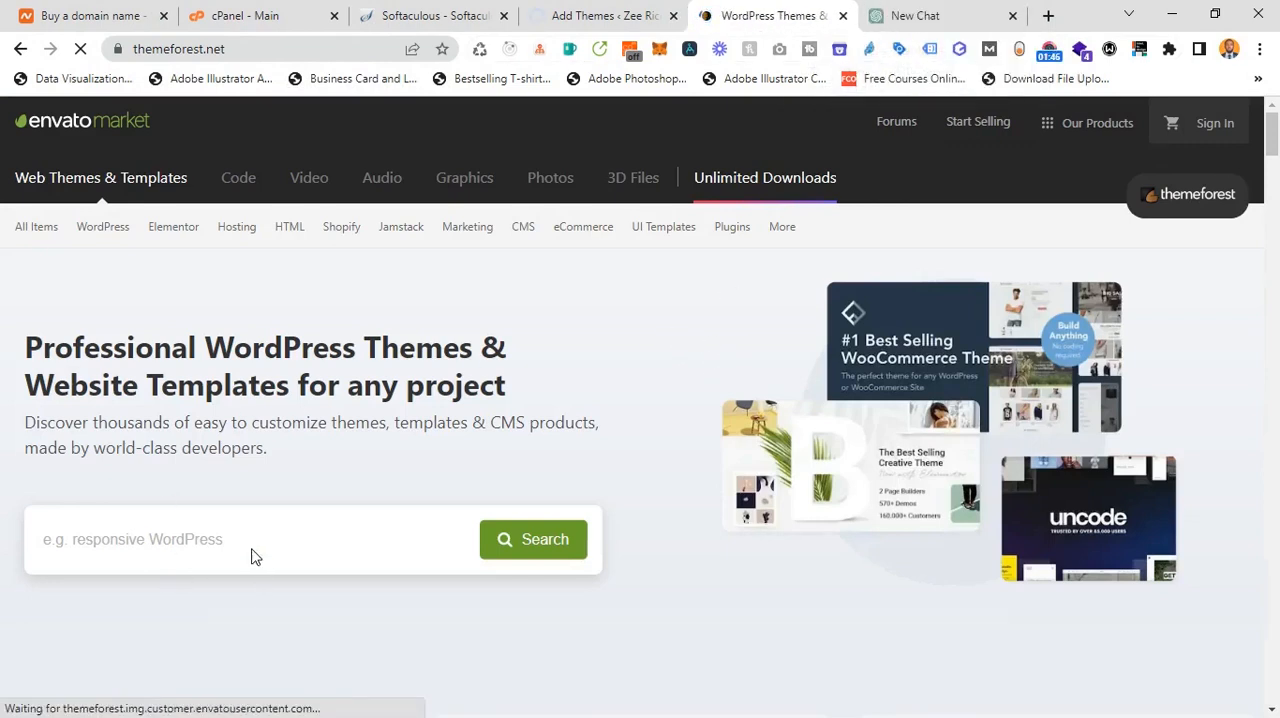
# Step: Search ThemeForest for "food blog" and look through the listed themes and their prices
pyautogui.click(193, 537)
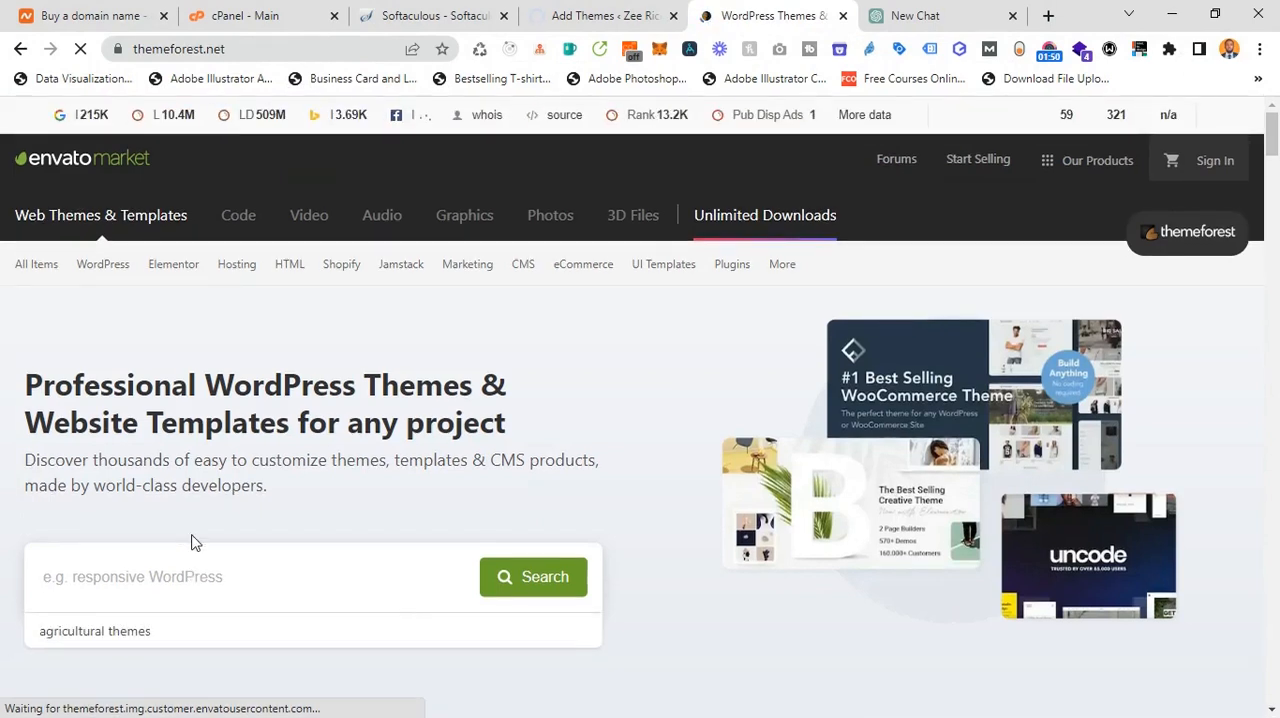
pyautogui.write('food blog')
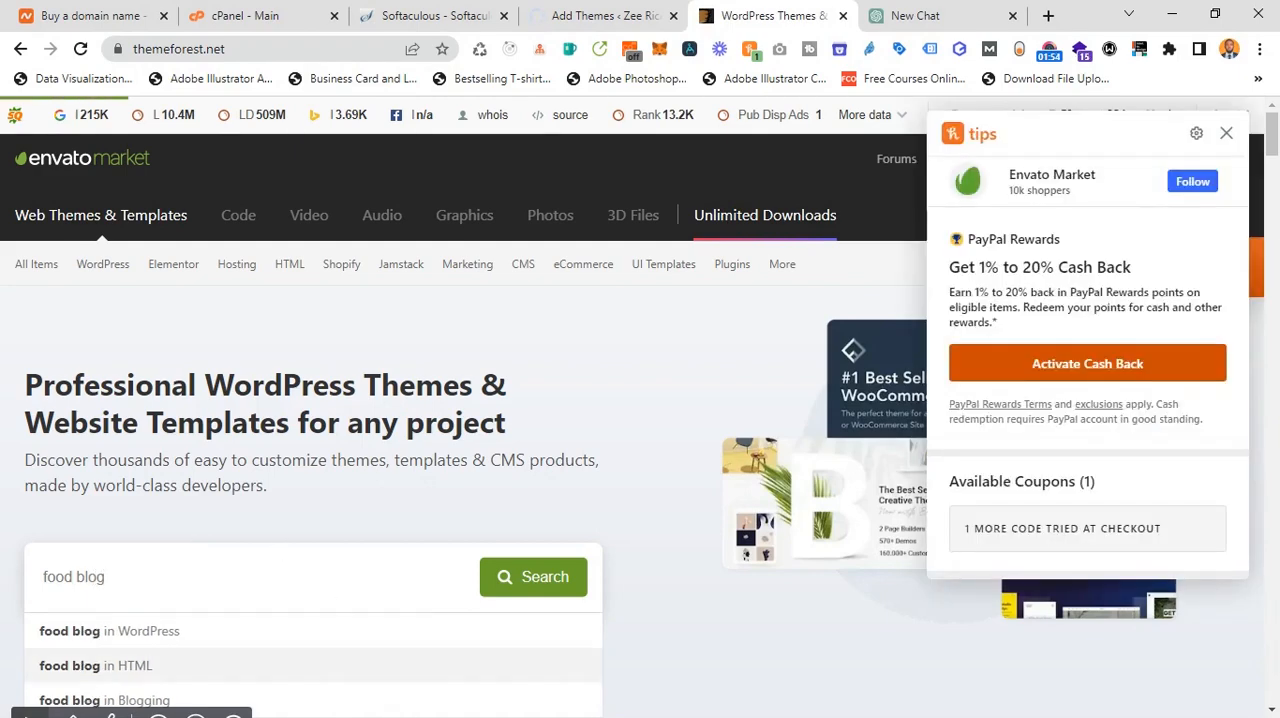
pyautogui.press('Return')
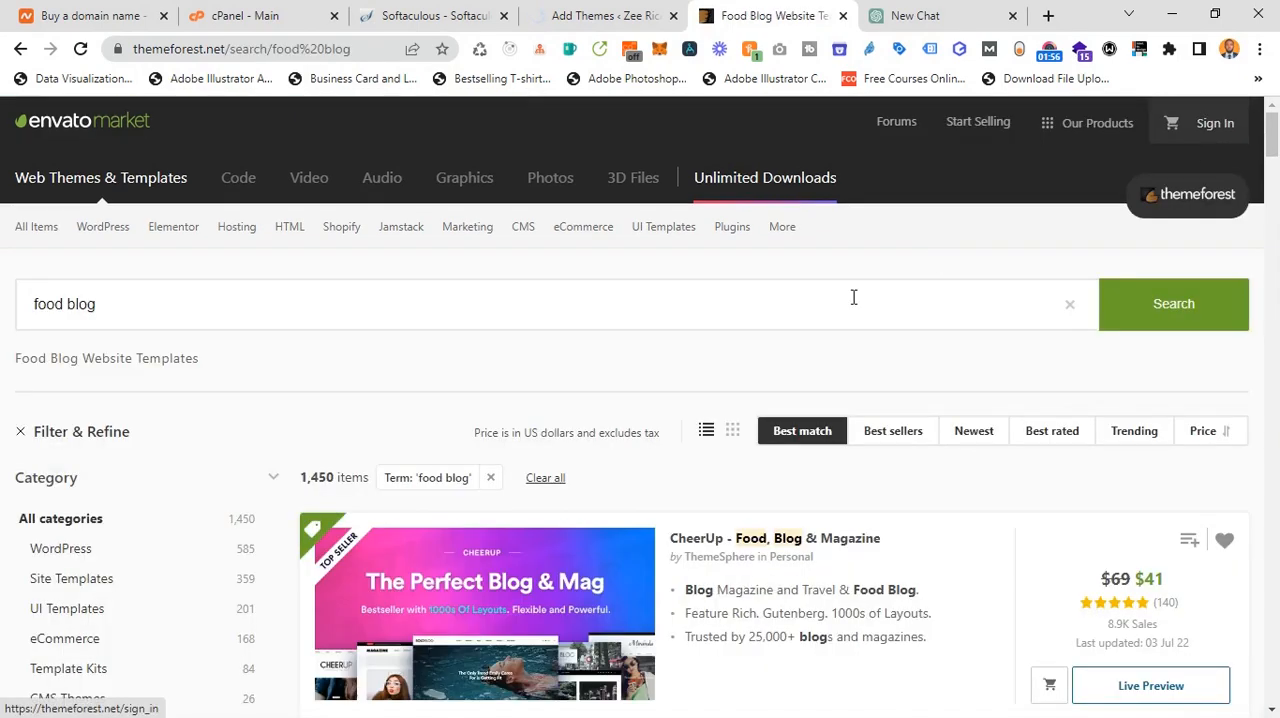
pyautogui.scroll(-3, 786, 449)
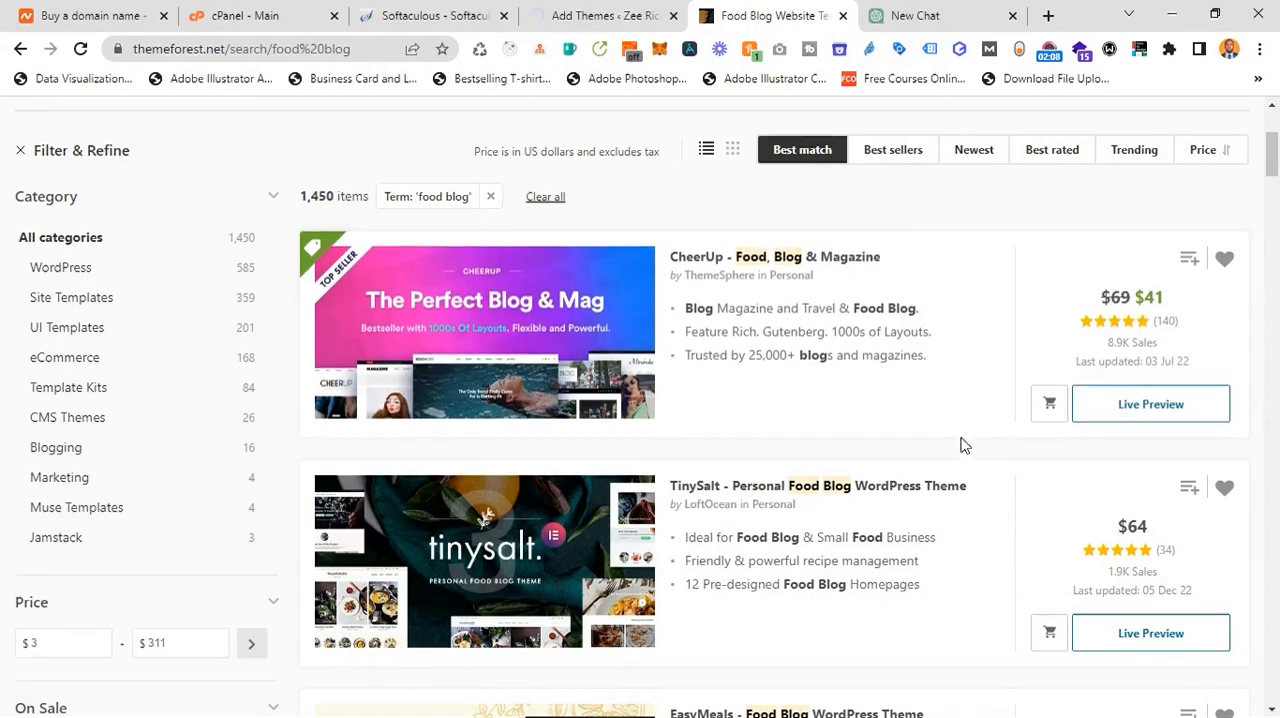
pyautogui.scroll(-3, 884, 418)
pyautogui.scroll(-2, 884, 418)
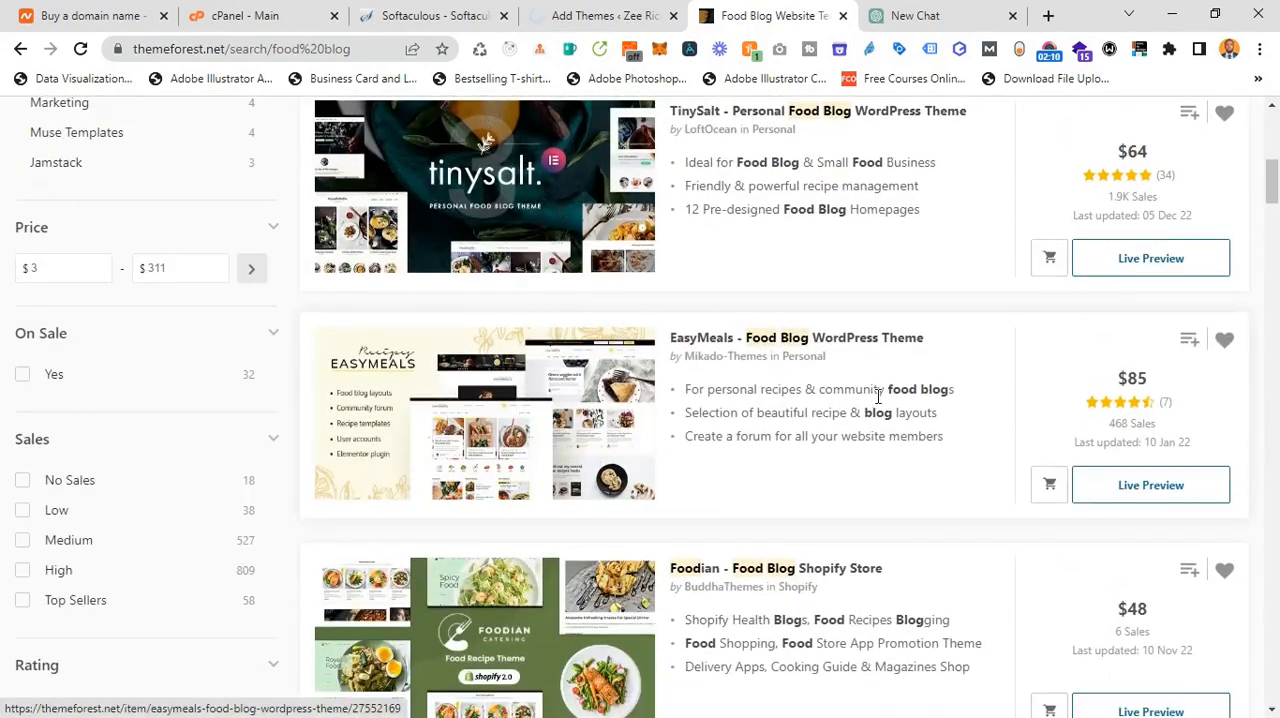
pyautogui.scroll(8, 877, 409)
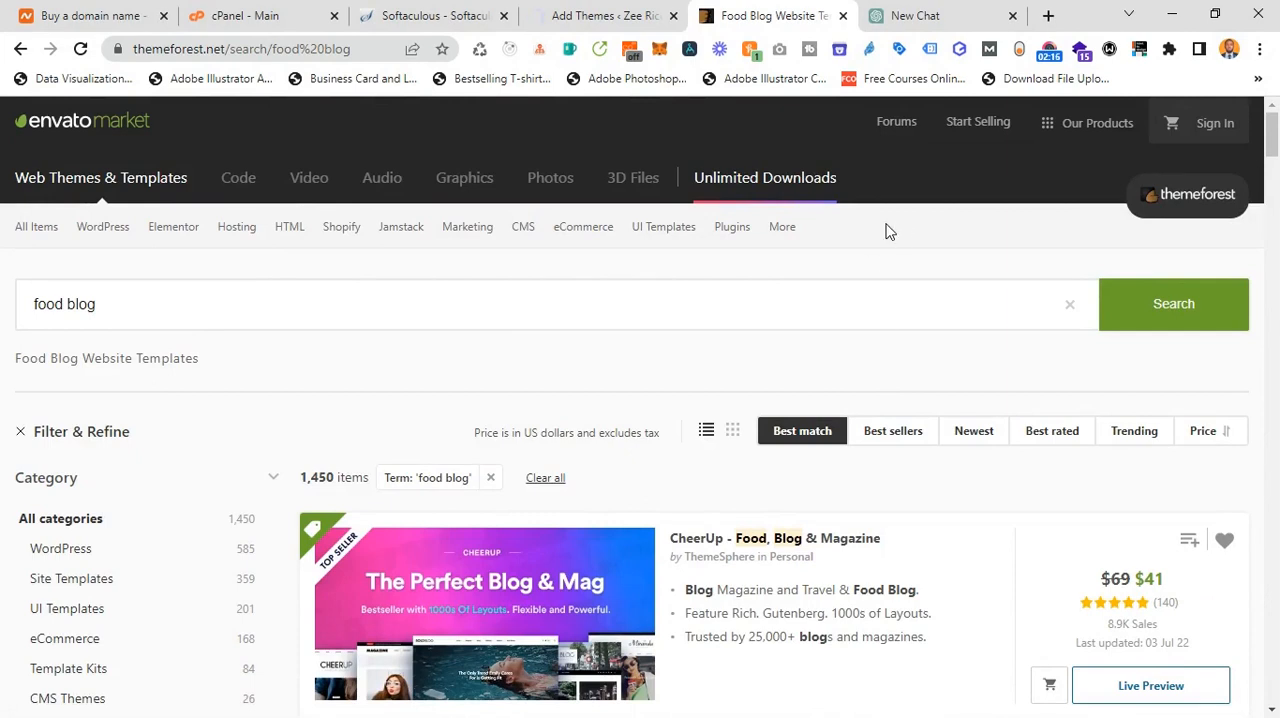
# Step: Return to the WordPress theme upload page and activate the newly installed Front theme
pyautogui.click(632, 12)
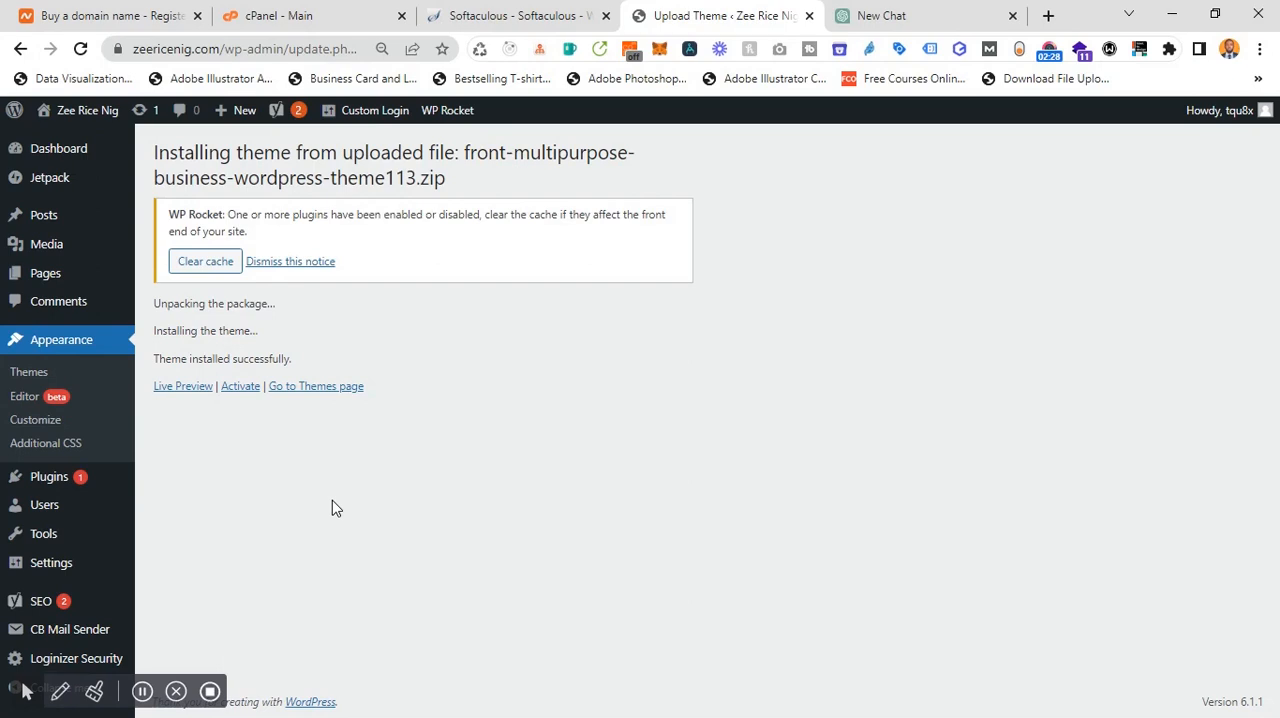
pyautogui.moveTo(152, 152); pyautogui.dragTo(629, 185)
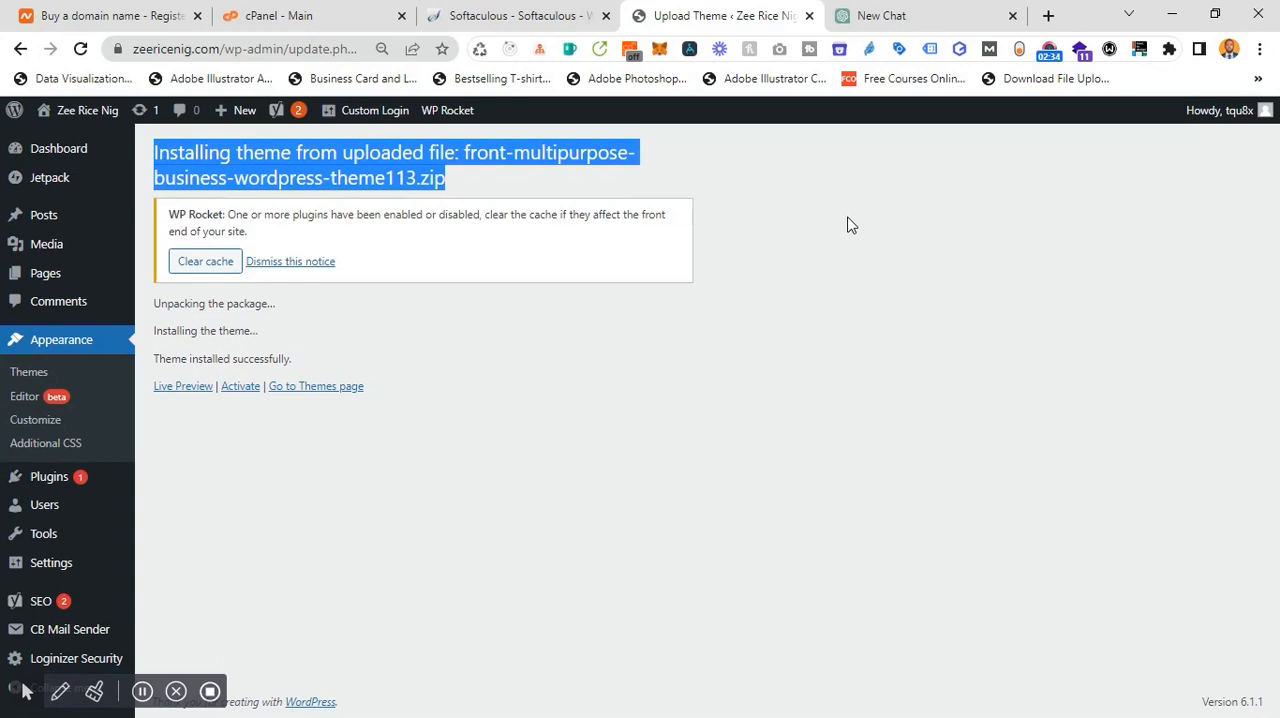
pyautogui.click(238, 388)
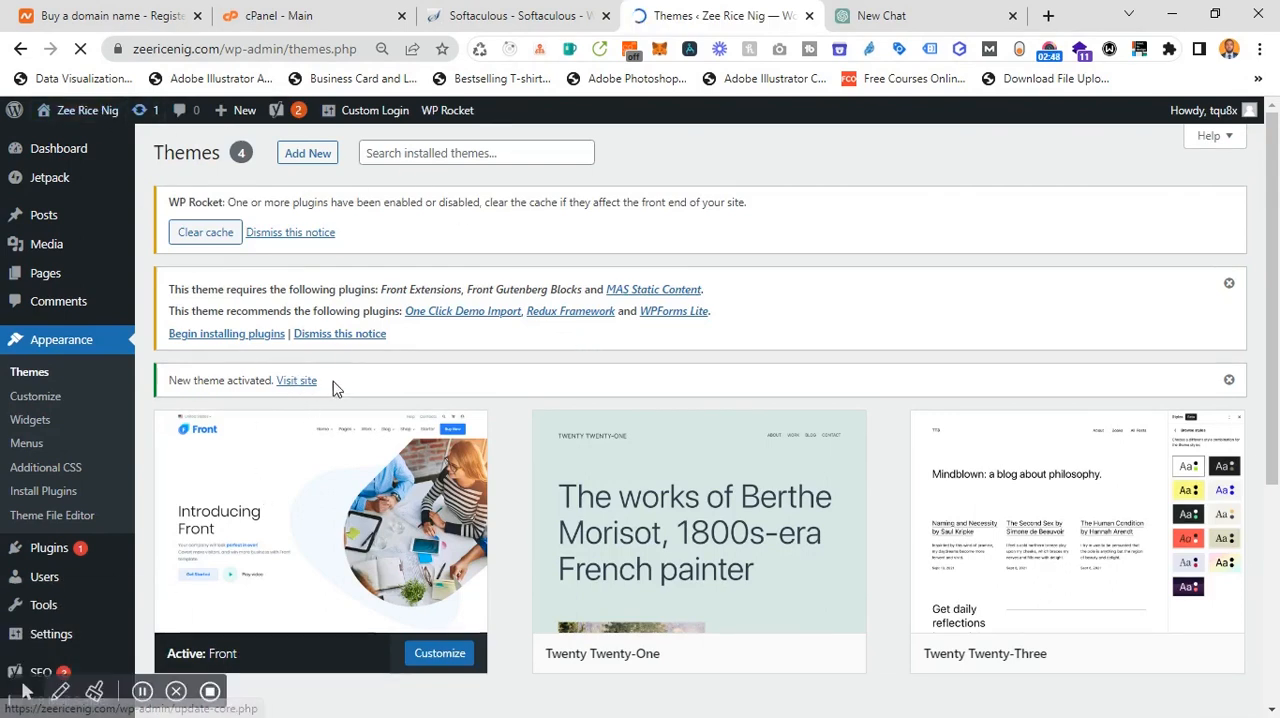
# Step: Open the live site in a new tab, examine its home page under the new theme, and return to the Themes page
pyautogui.rightClick(302, 390)
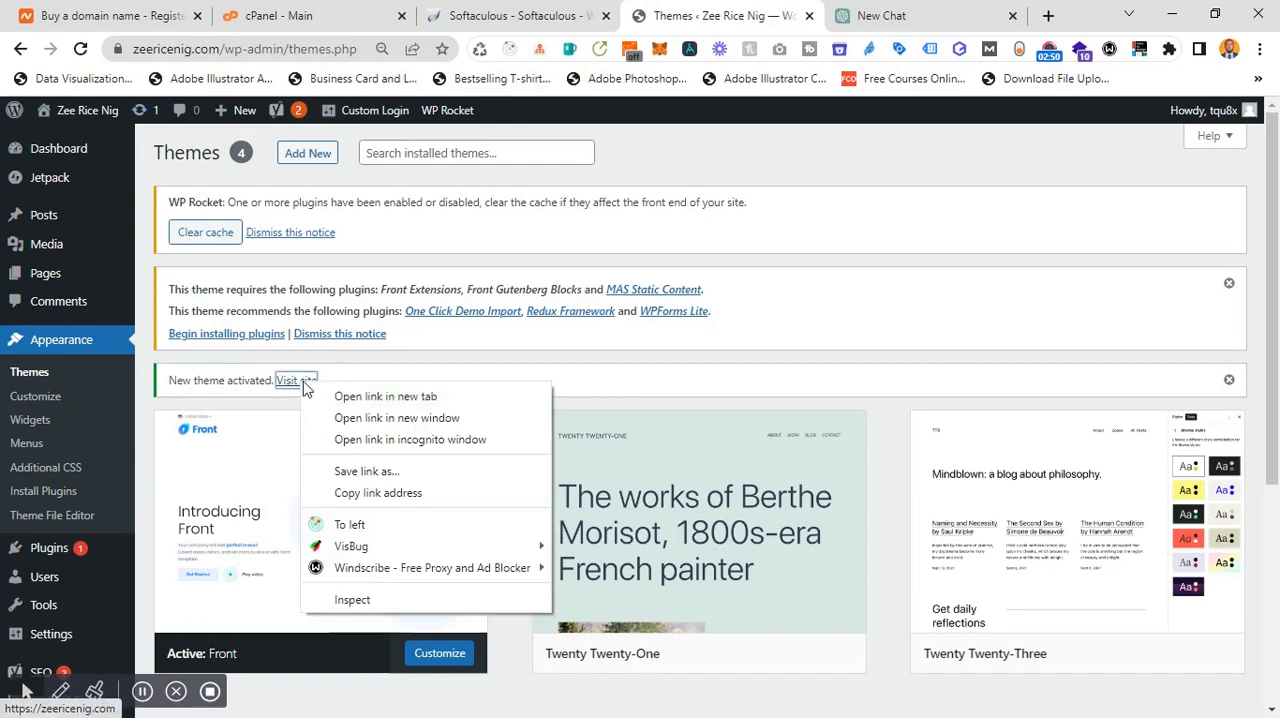
pyautogui.click(371, 395)
pyautogui.click(778, 13)
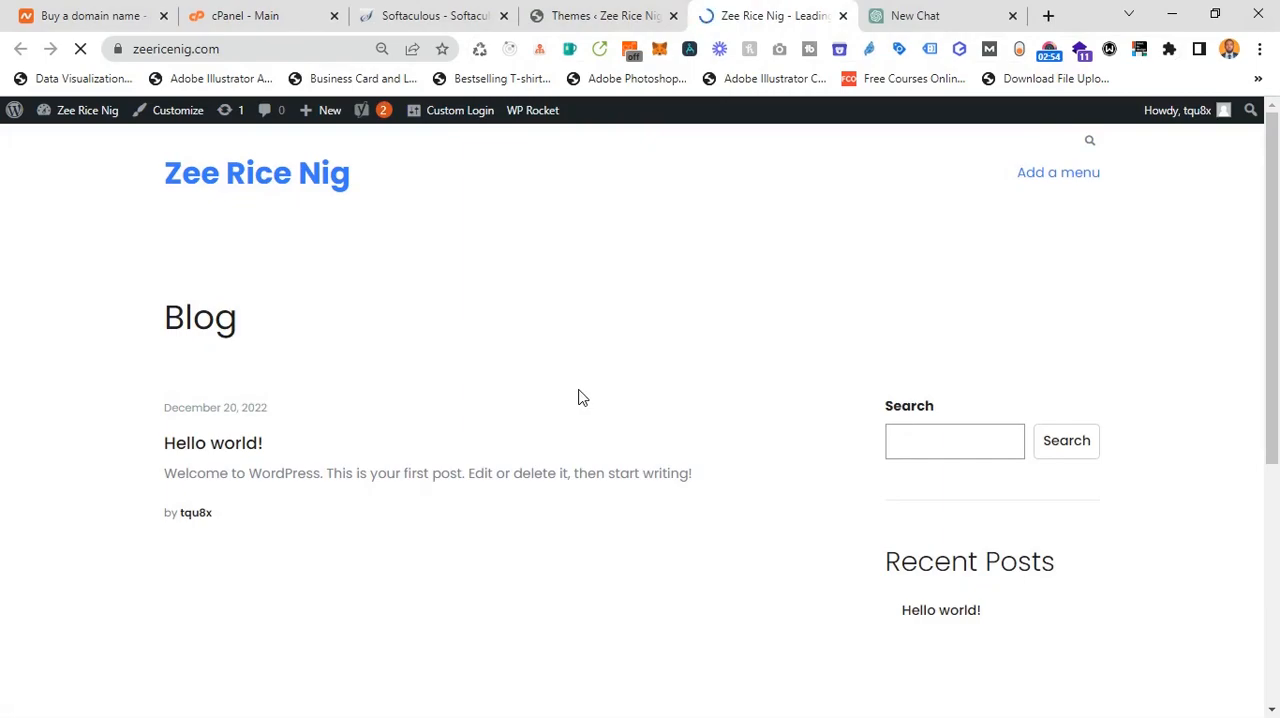
pyautogui.scroll(-5, 578, 397)
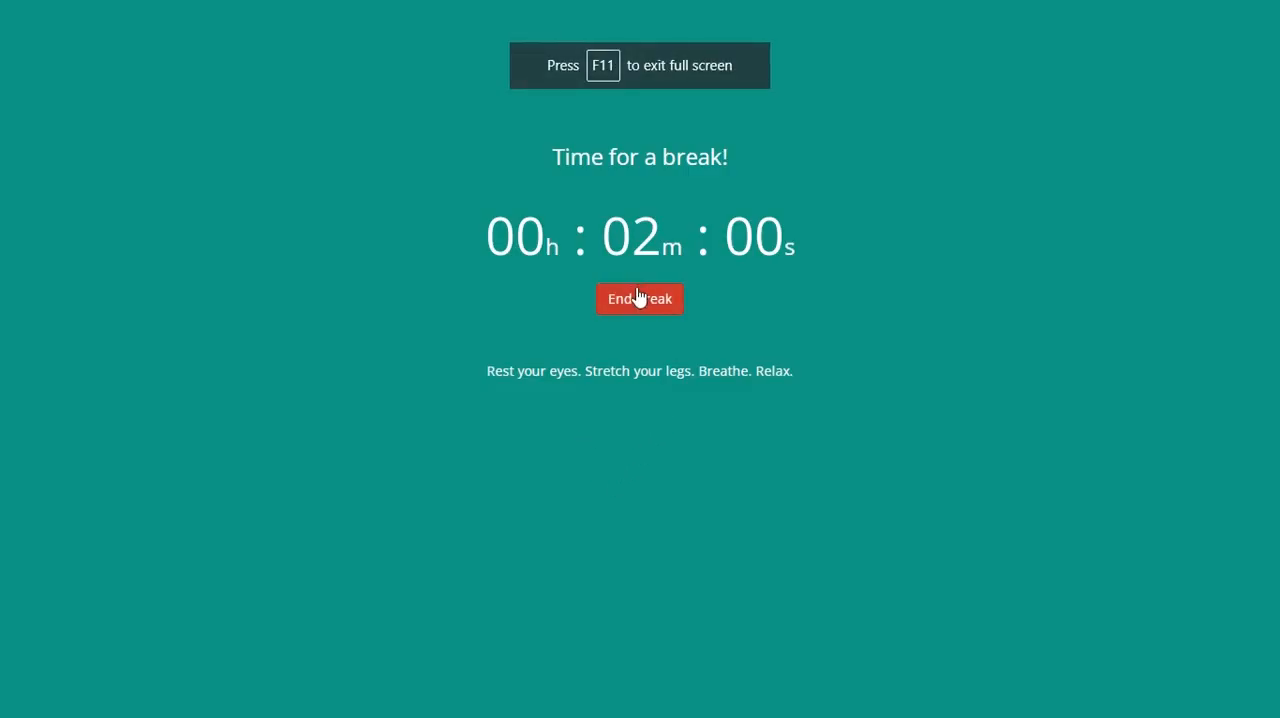
pyautogui.click(640, 296)
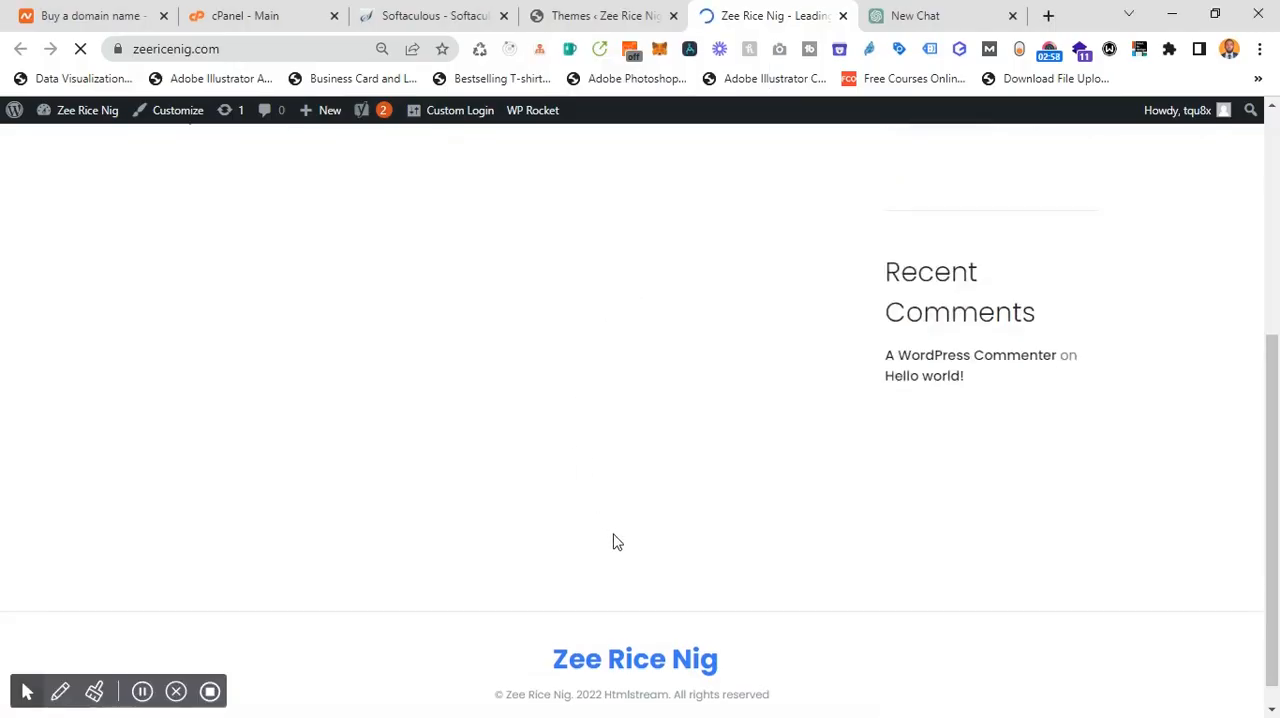
pyautogui.scroll(5, 655, 608)
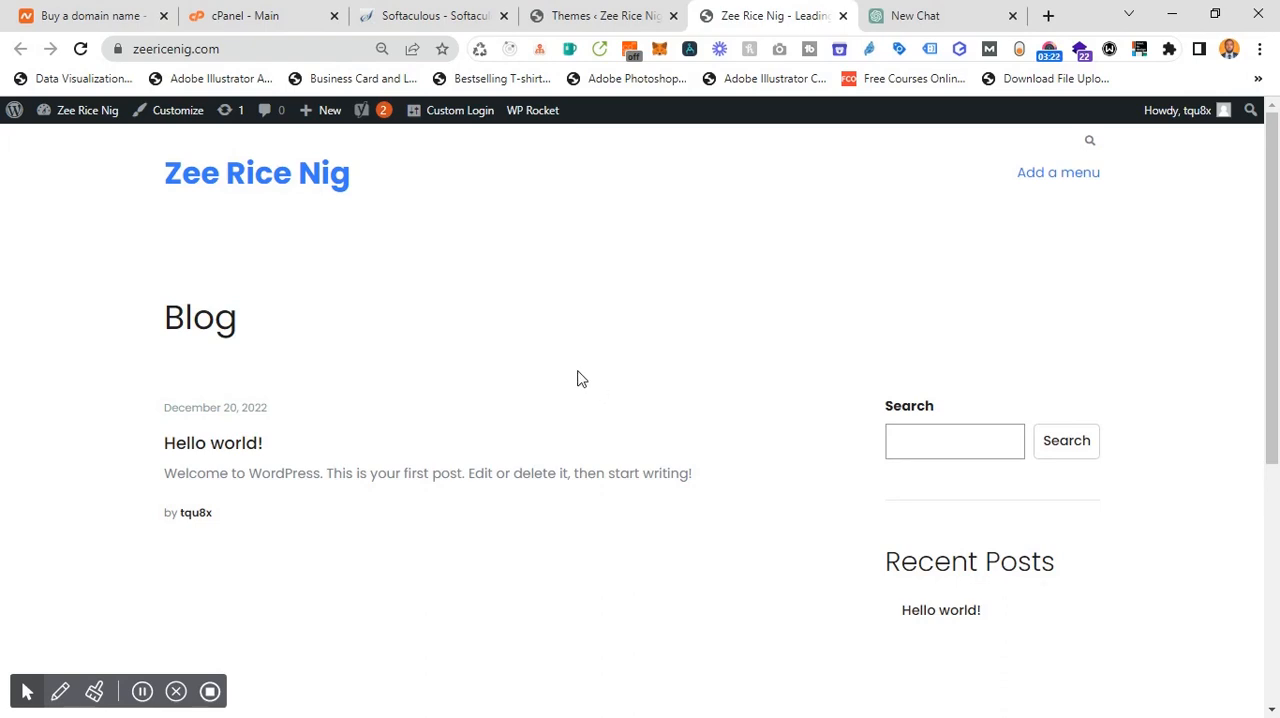
pyautogui.scroll(-2, 559, 379)
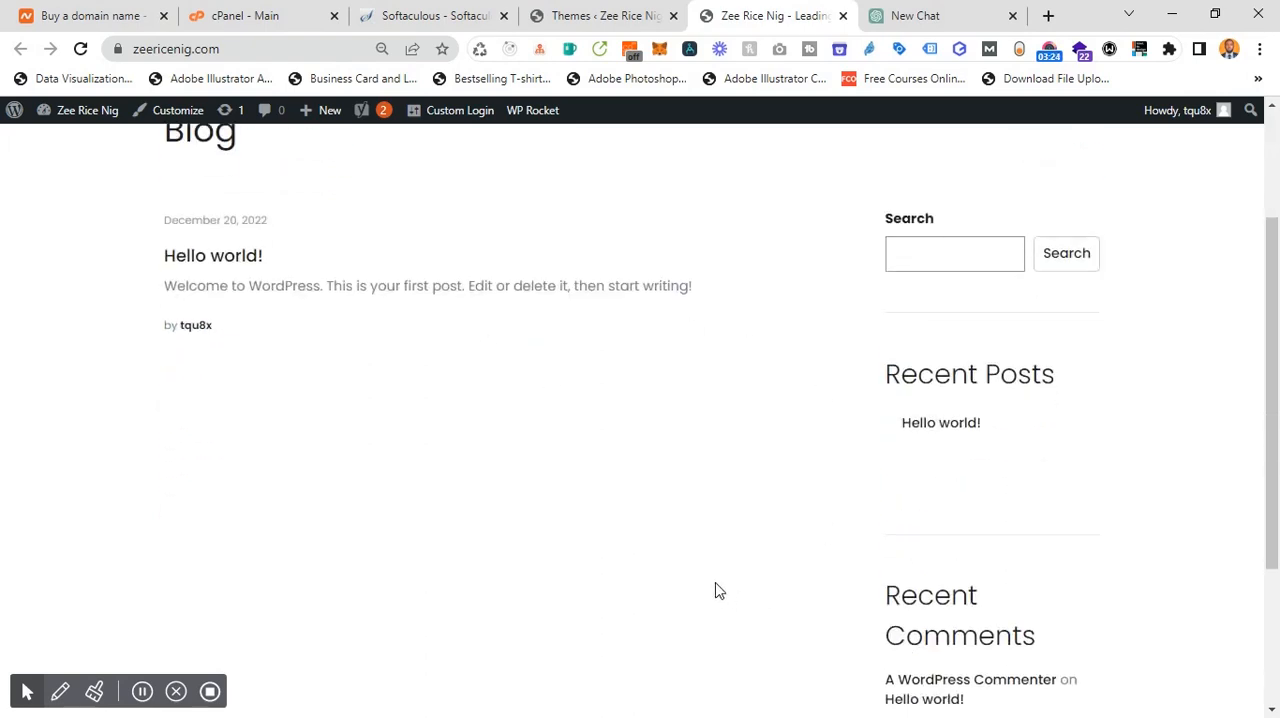
pyautogui.scroll(-3, 714, 583)
pyautogui.scroll(5, 714, 583)
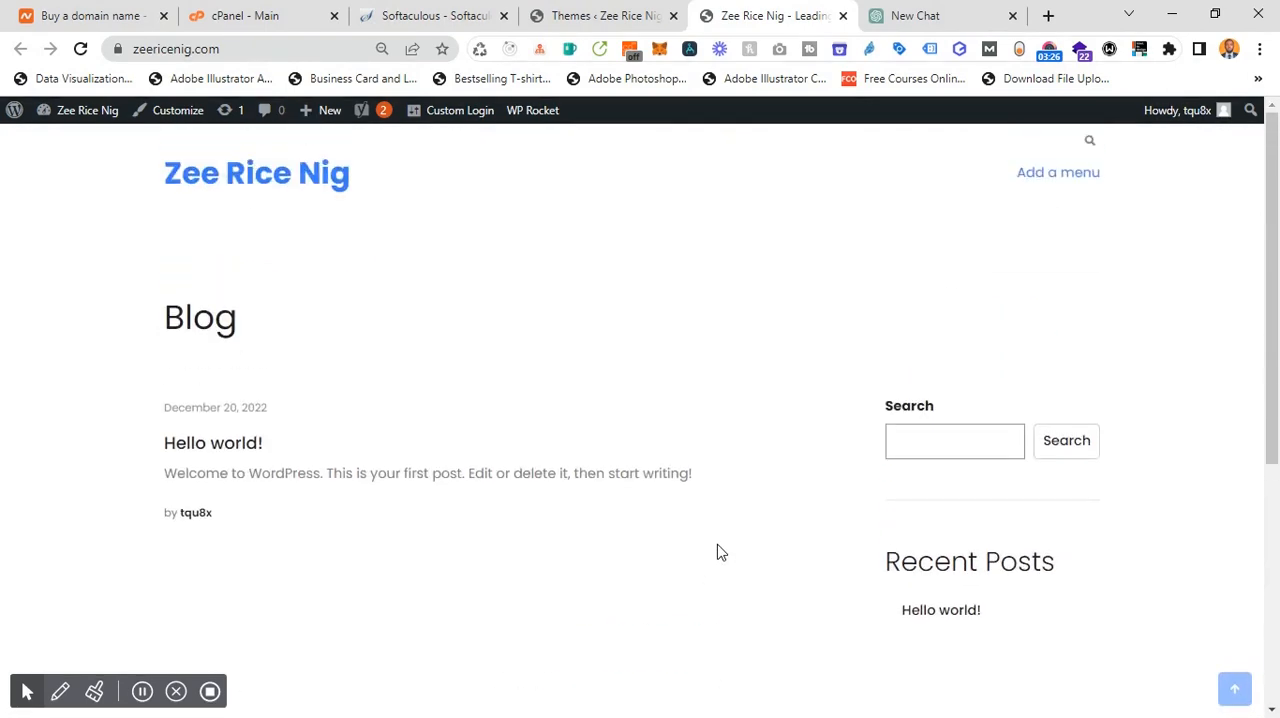
pyautogui.click(604, 15)
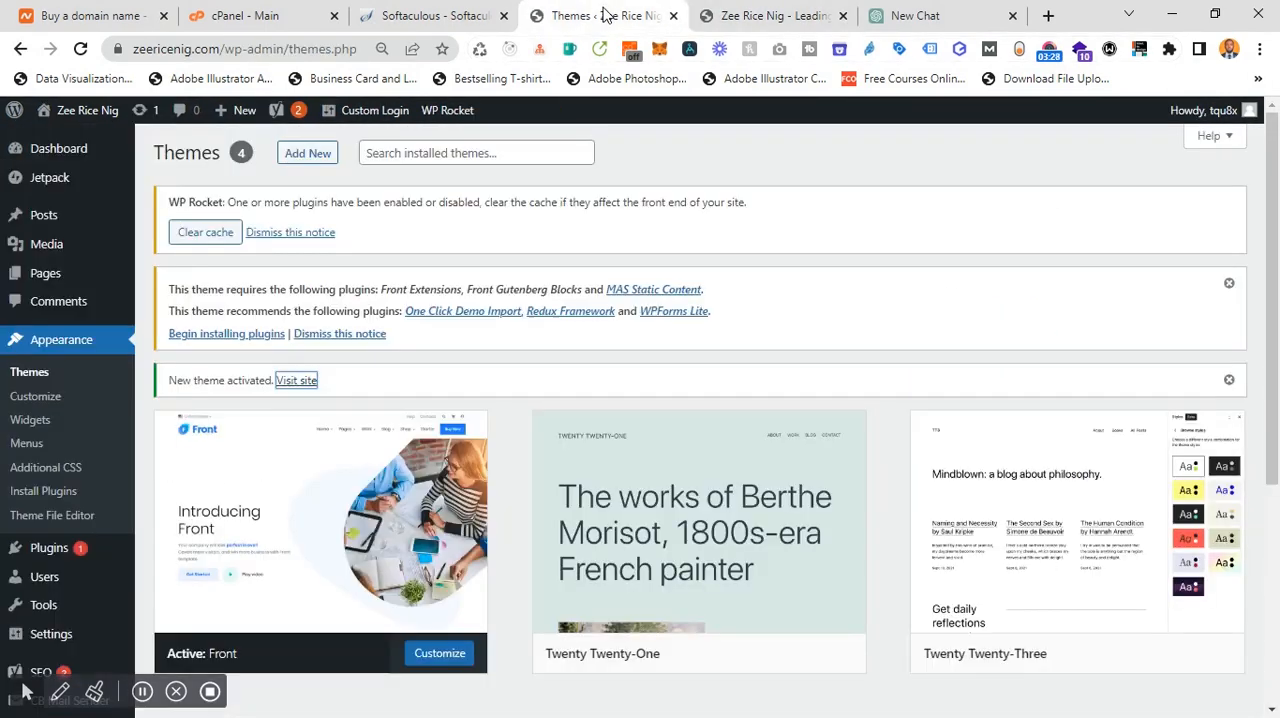